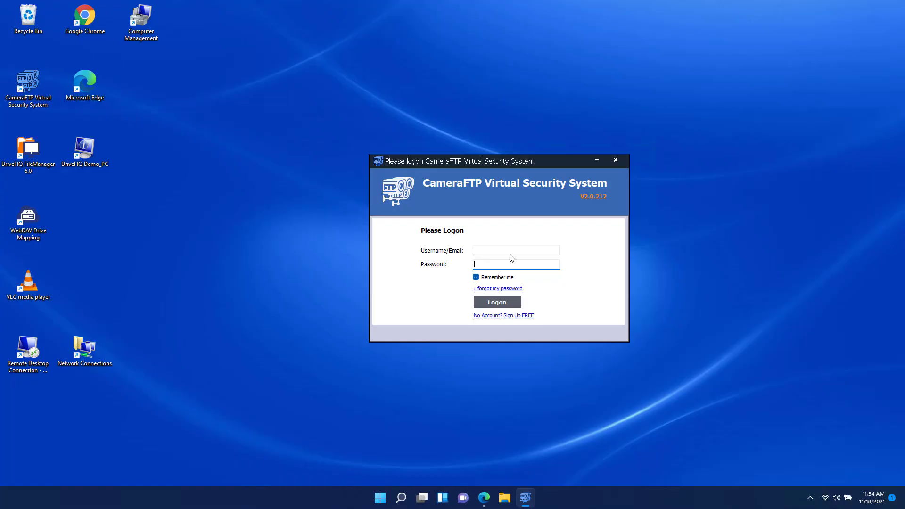
# Sign in with the account user name and password, then add a Screen Recording with Audio camera.
pyautogui.click(503, 251)
pyautogui.write('cftpdemo')
pyautogui.press('Tab')
pyautogui.write('**********')
pyautogui.click(494, 302)
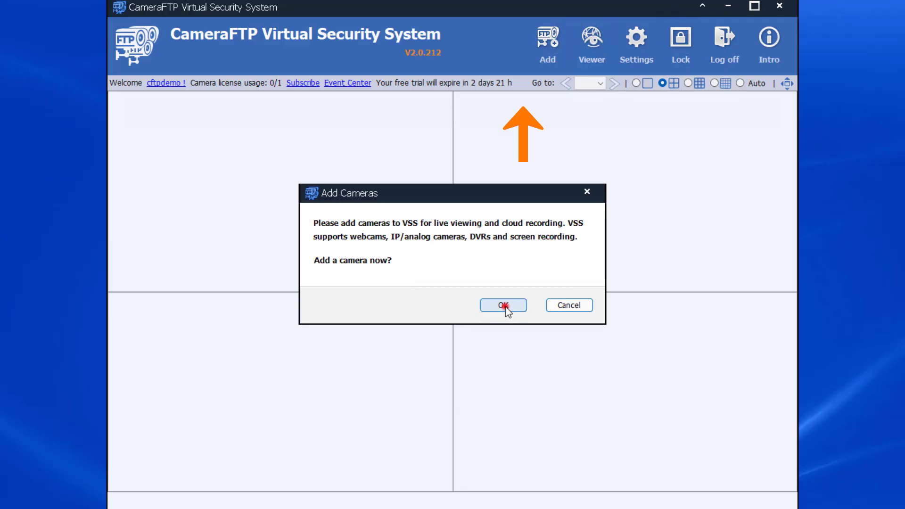
pyautogui.click(490, 280)
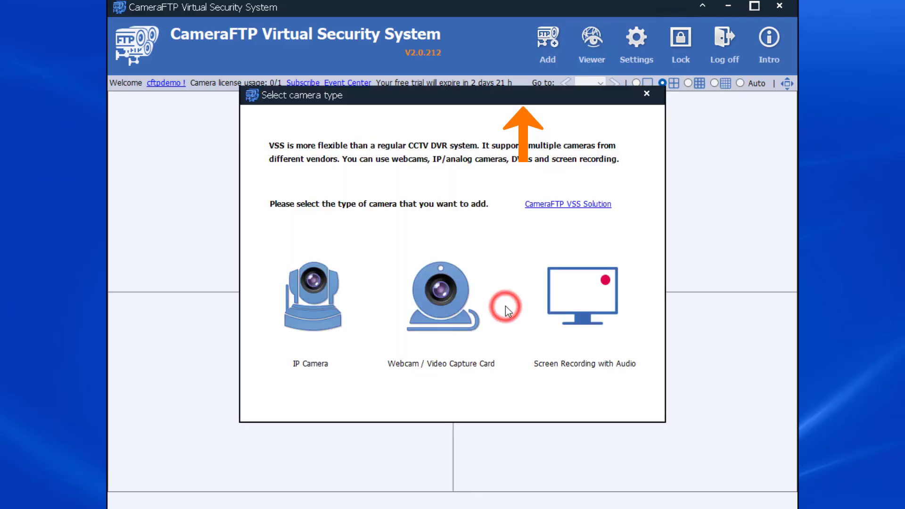
pyautogui.click(583, 295)
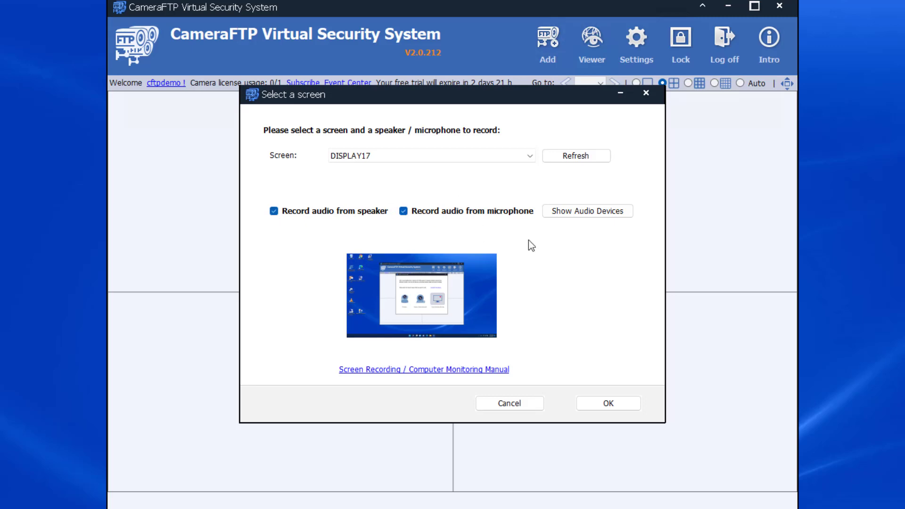
# Confirm DISPLAY17 with speaker and microphone audio and keep the motion-triggered video licence plan.
pyautogui.click(602, 400)
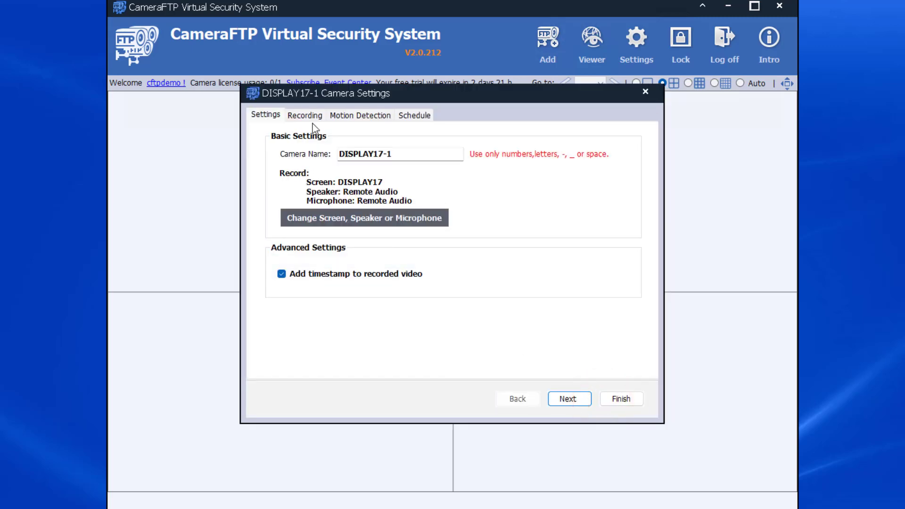
pyautogui.click(571, 403)
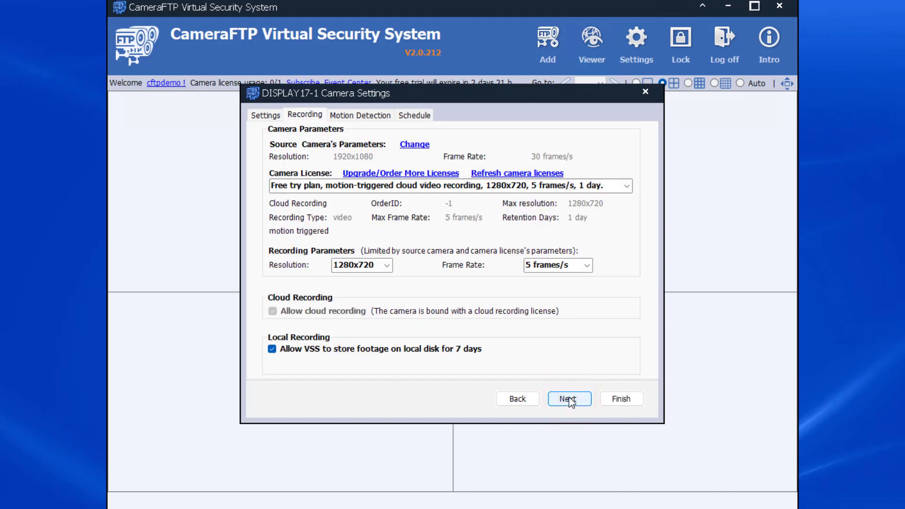
pyautogui.click(627, 187)
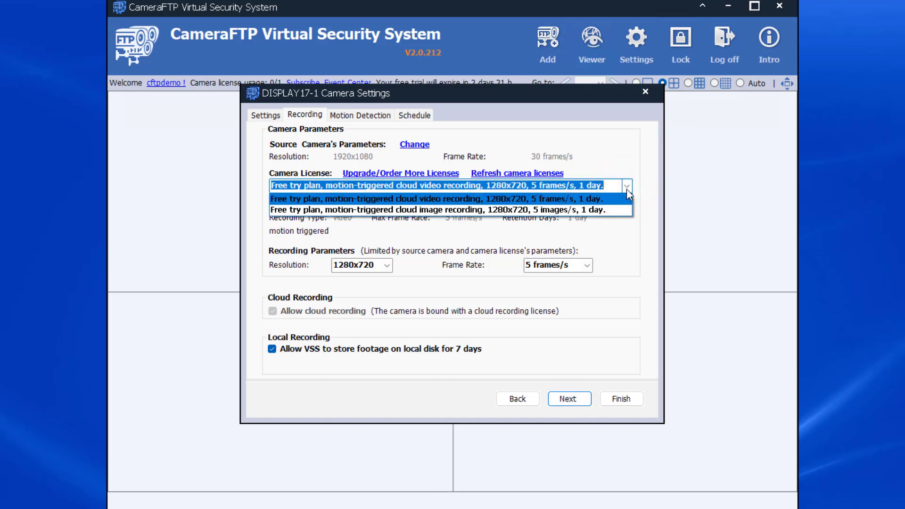
pyautogui.click(627, 188)
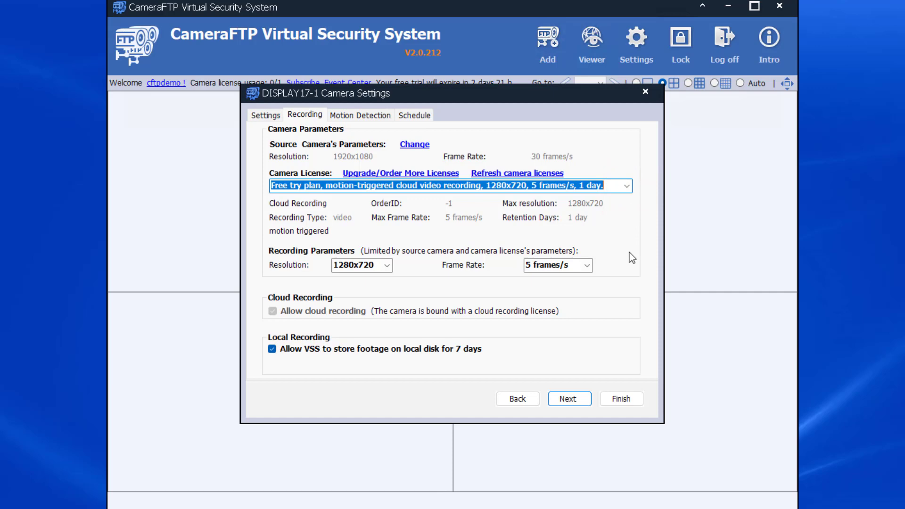
# Set the frame rate to 1 frame/s and turn off VSS local storage.
pyautogui.click(588, 265)
pyautogui.click(566, 279)
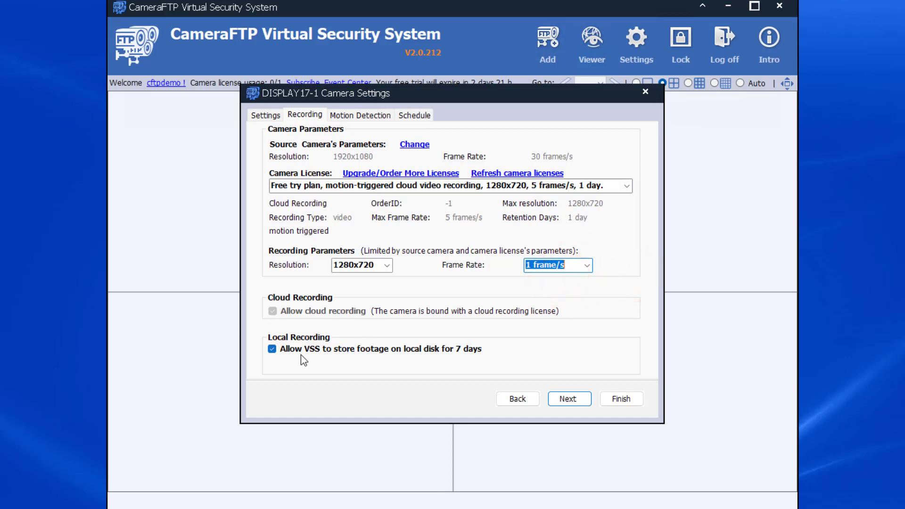
pyautogui.click(272, 349)
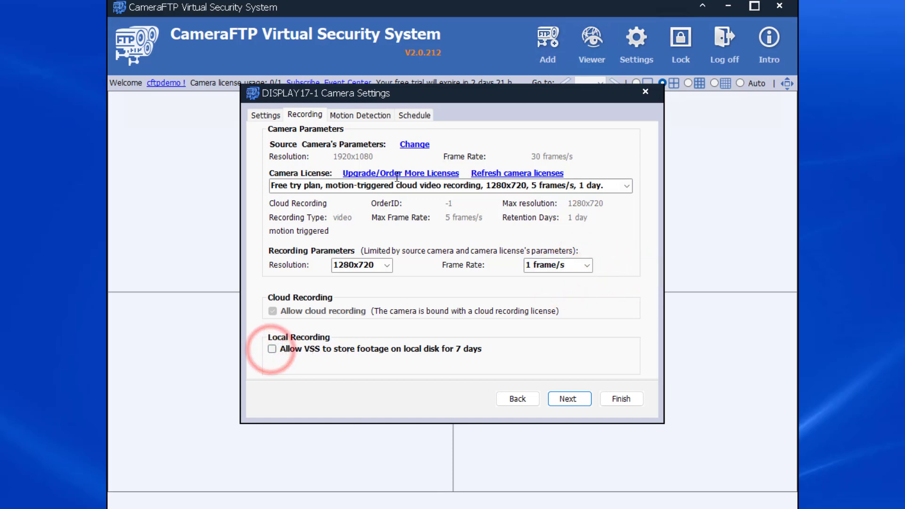
pyautogui.click(569, 398)
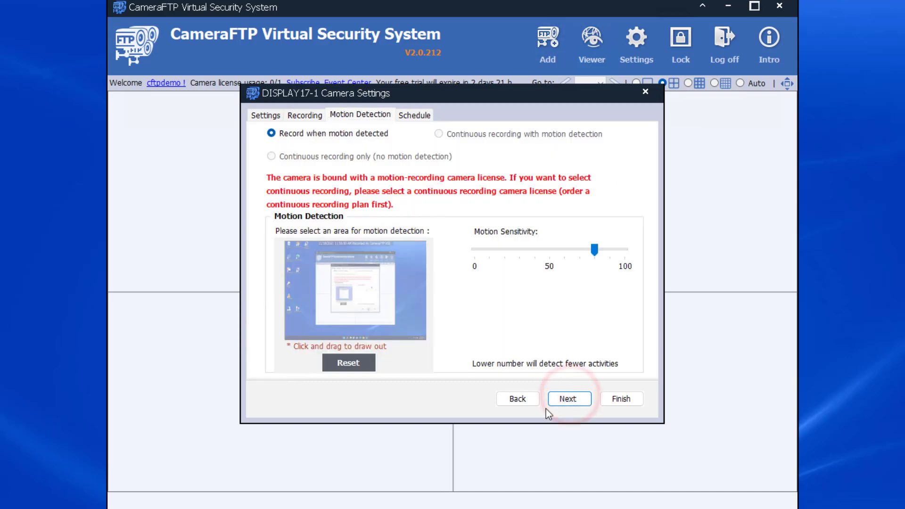
# Keep the Always recording schedule and finish adding the DISPLAY17-1 screen camera.
pyautogui.click(569, 399)
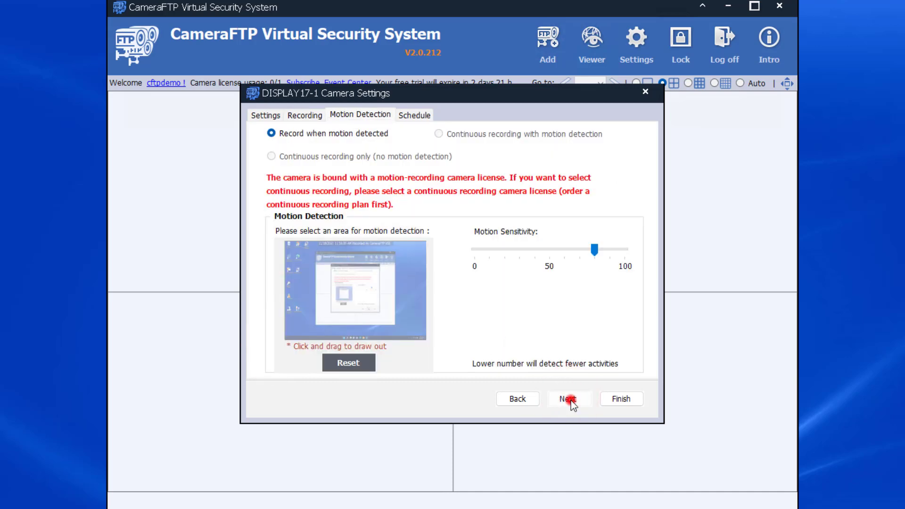
pyautogui.click(622, 399)
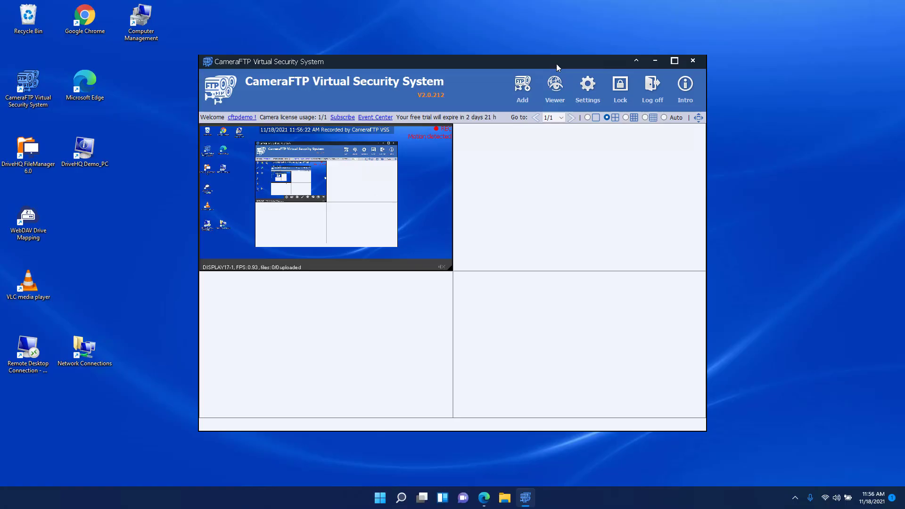
# Bring VSS back from the tray and lock VSS only, with 'I remember my password' checked.
pyautogui.click(729, 7)
pyautogui.click(610, 337)
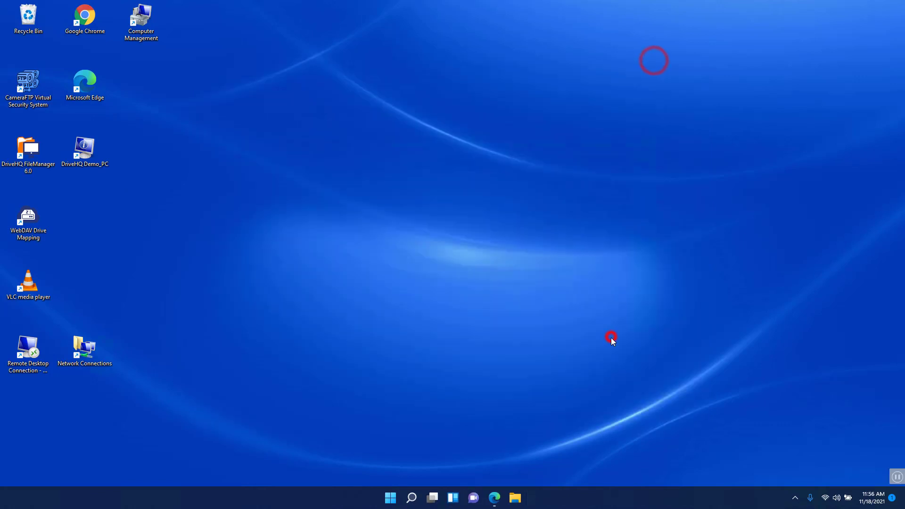
pyautogui.click(795, 498)
pyautogui.click(776, 472)
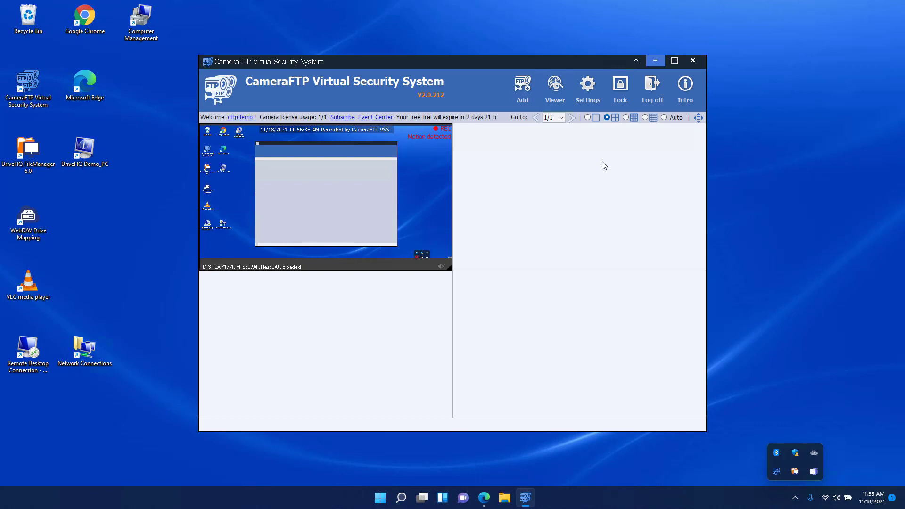
pyautogui.click(620, 90)
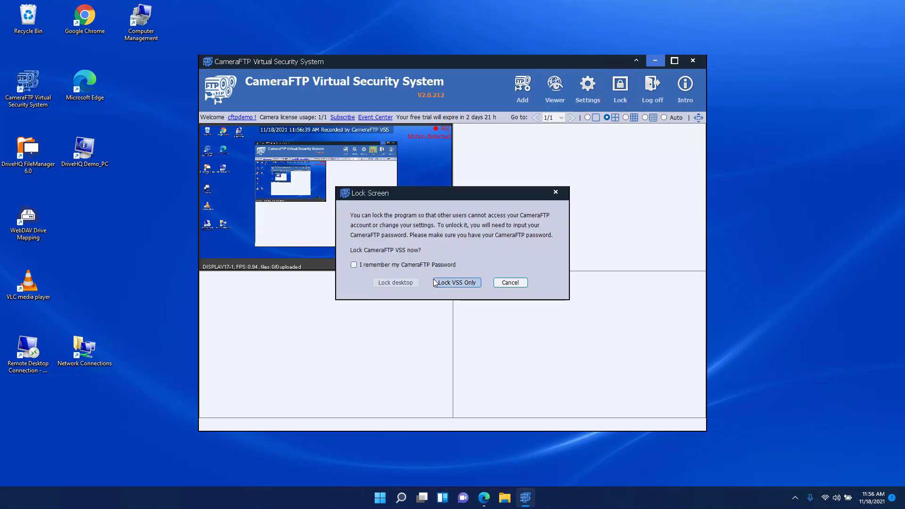
pyautogui.click(412, 265)
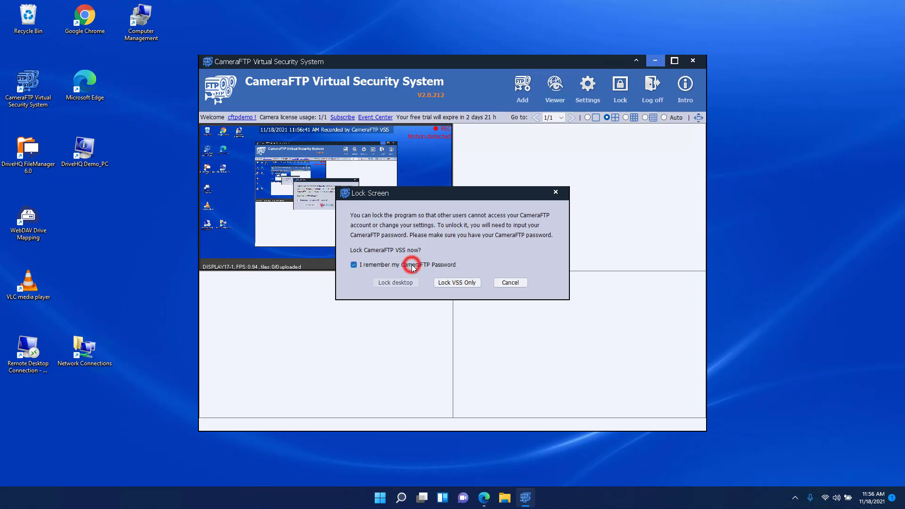
pyautogui.click(460, 283)
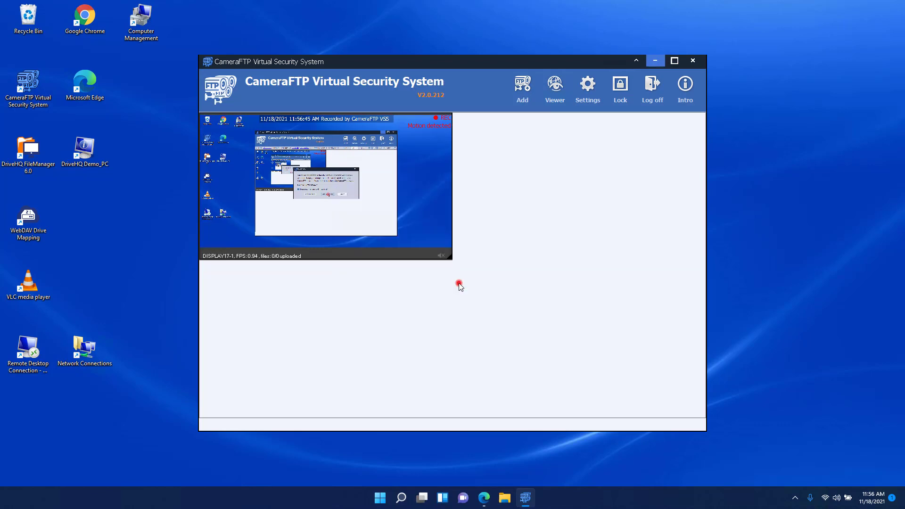
# Hide the locked VSS and verify it demands the password when used or closed.
pyautogui.click(655, 60)
pyautogui.click(796, 498)
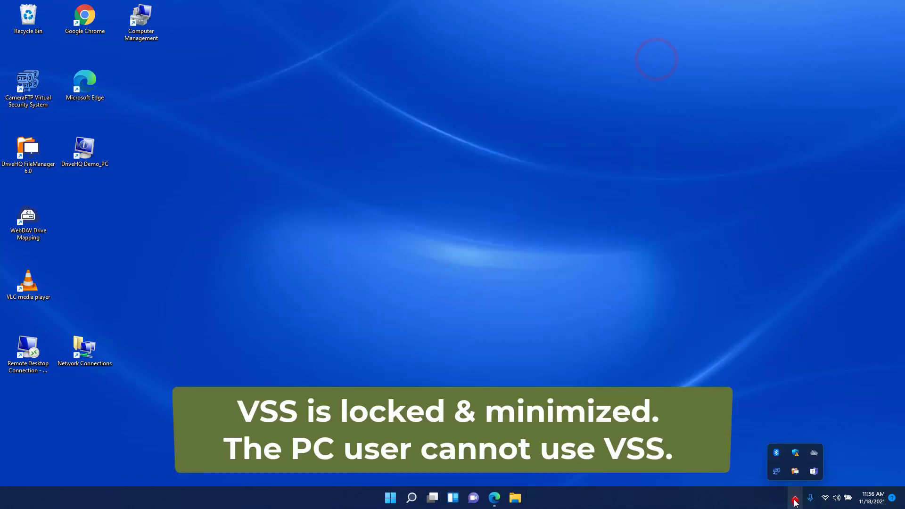
pyautogui.click(795, 473)
pyautogui.click(537, 202)
pyautogui.click(556, 192)
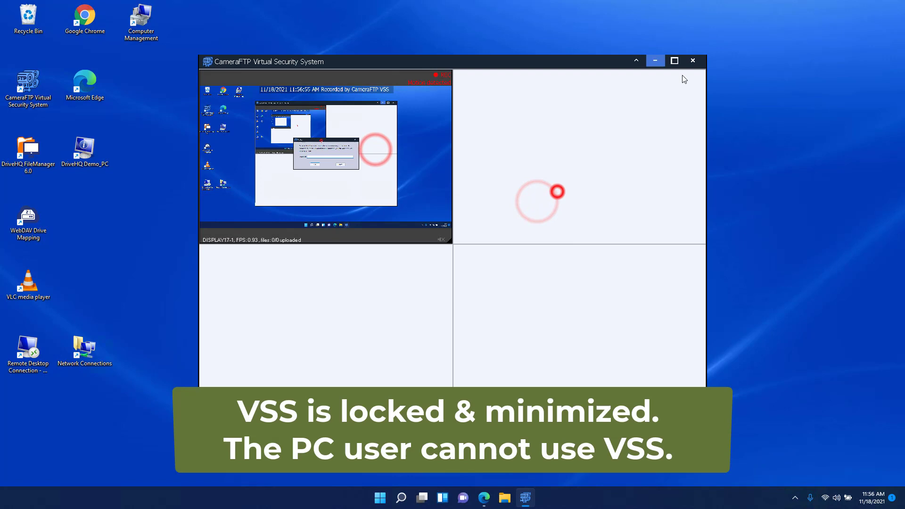
pyautogui.click(693, 61)
pyautogui.click(616, 105)
pyautogui.click(556, 192)
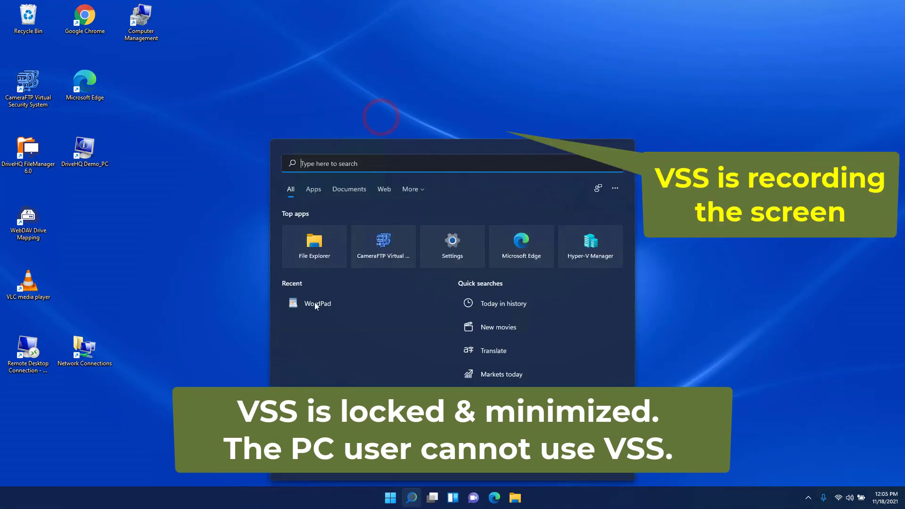
# In WordPad, write 'Hello Dad,' then 'I am not doing my homework. I am playing games, hahaha.'.
pyautogui.click(315, 304)
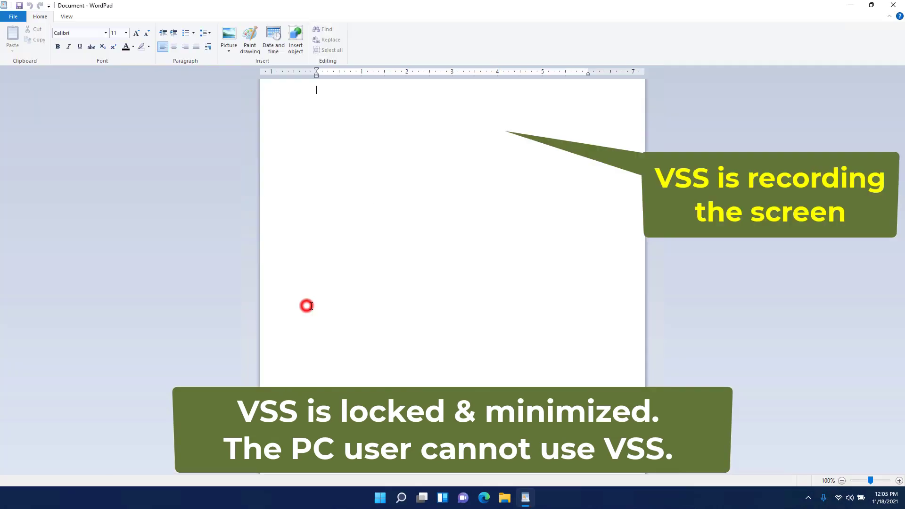
pyautogui.scroll(9, 402, 234)
pyautogui.write('Hello Dad,')
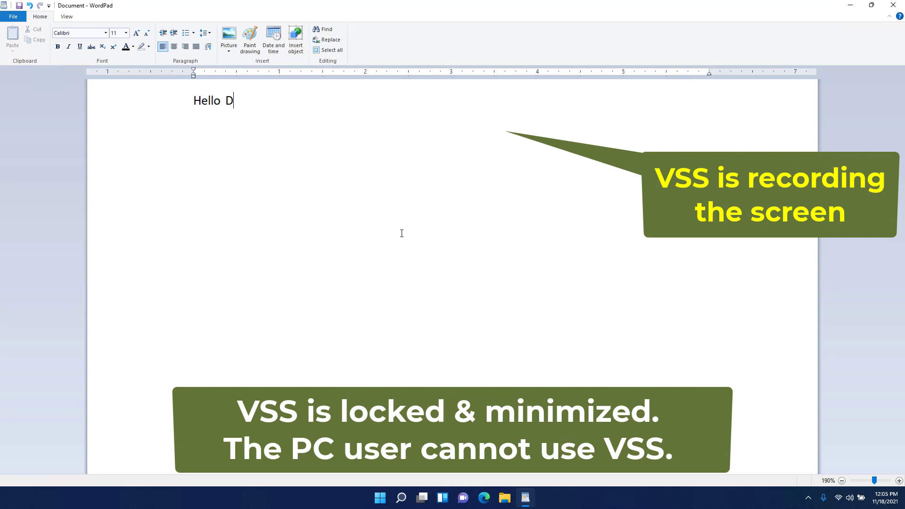
pyautogui.press('Return')
pyautogui.press('Return')
pyautogui.write('I am not doing my ho')
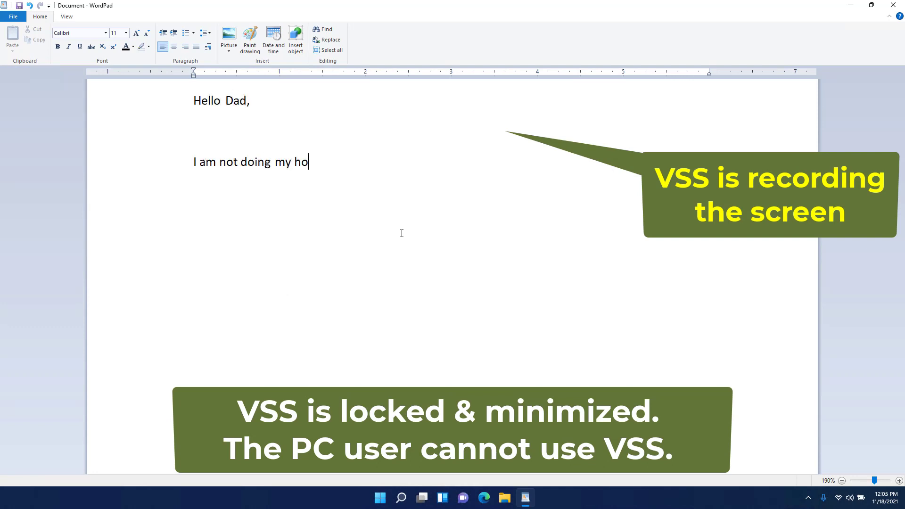
pyautogui.write('mework. I am playing g')
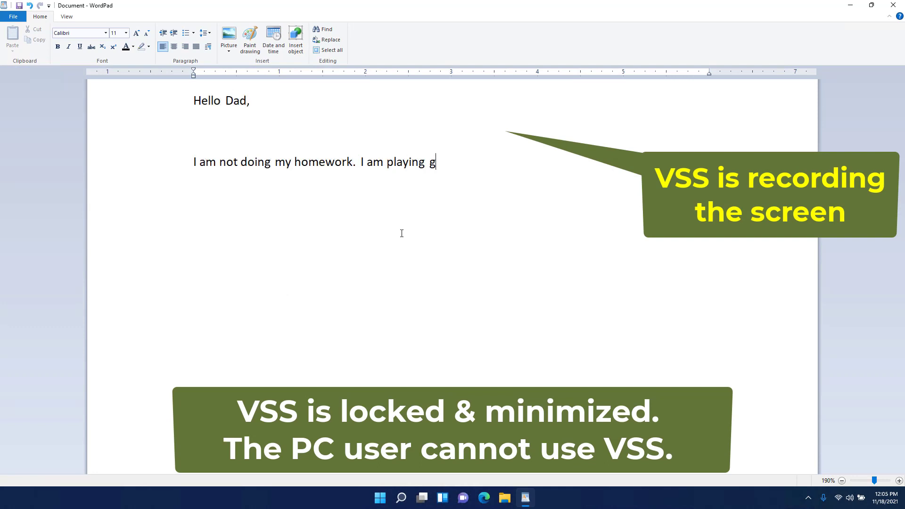
pyautogui.write('ames, hahaha.')
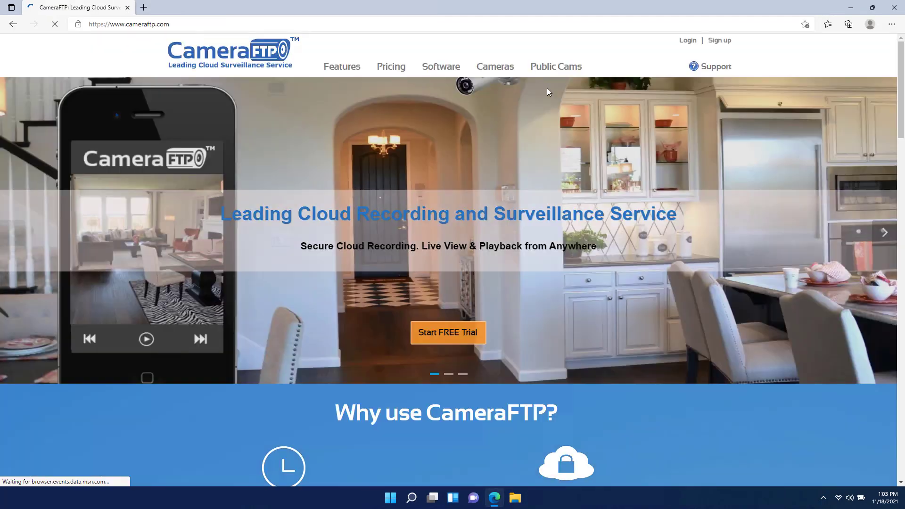
# Sign in on cameraftp.com with the account user name and password, letting the browser save it.
pyautogui.click(688, 40)
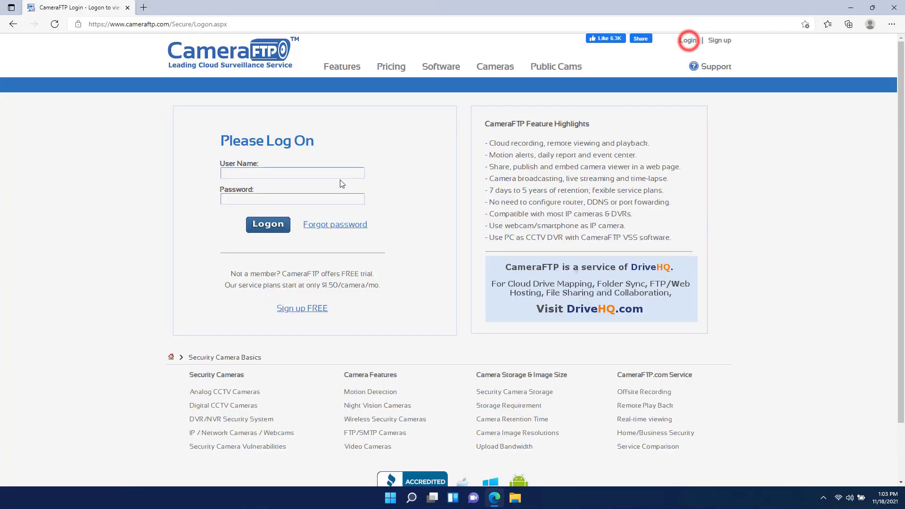
pyautogui.click(300, 173)
pyautogui.write('cftpdemo')
pyautogui.press('Tab')
pyautogui.write('************')
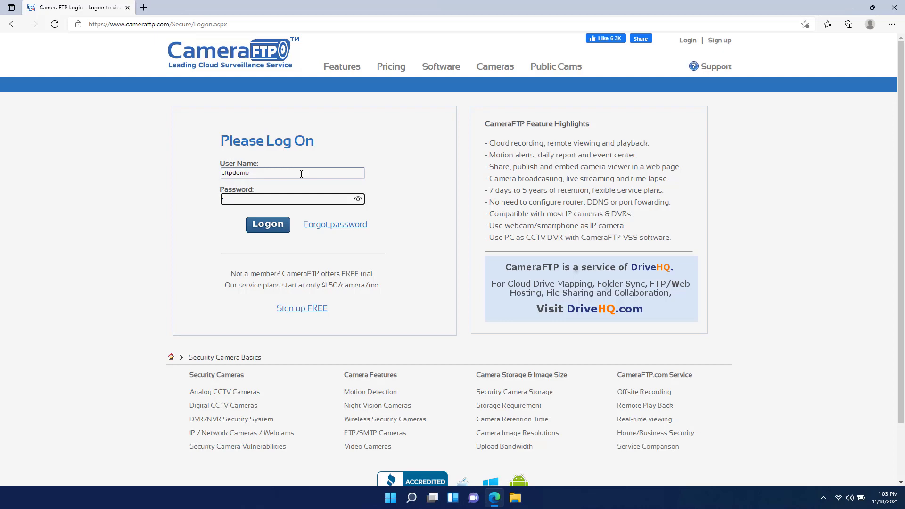
pyautogui.press('Return')
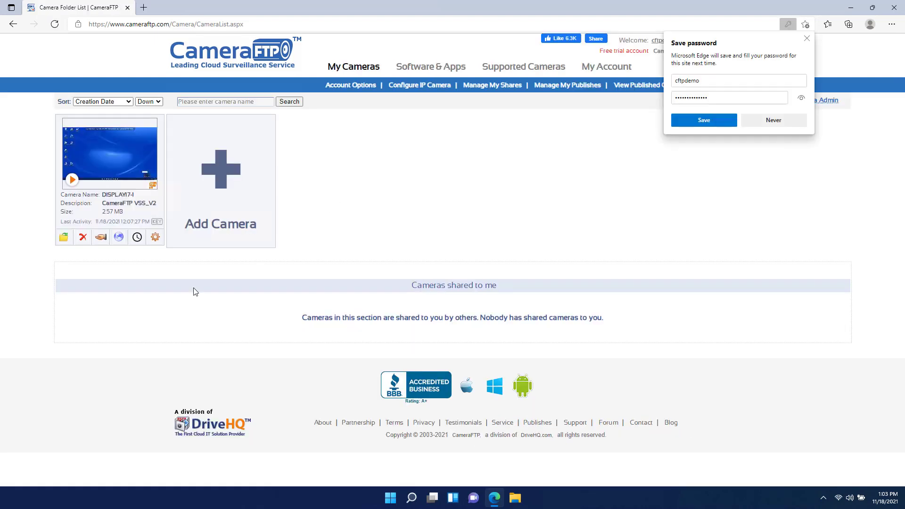
pyautogui.click(708, 122)
# Play DISPLAY17-1's 12:02:25 recording in the CameraFTP web player.
pyautogui.click(73, 182)
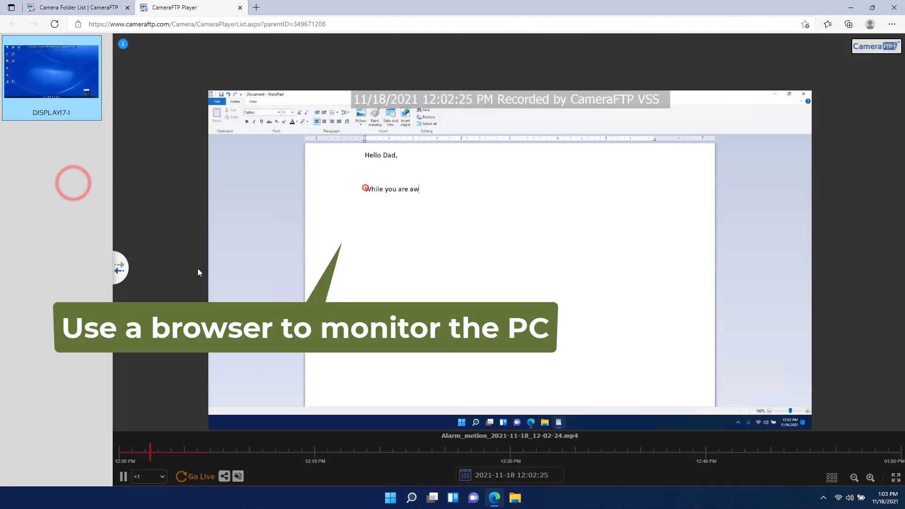